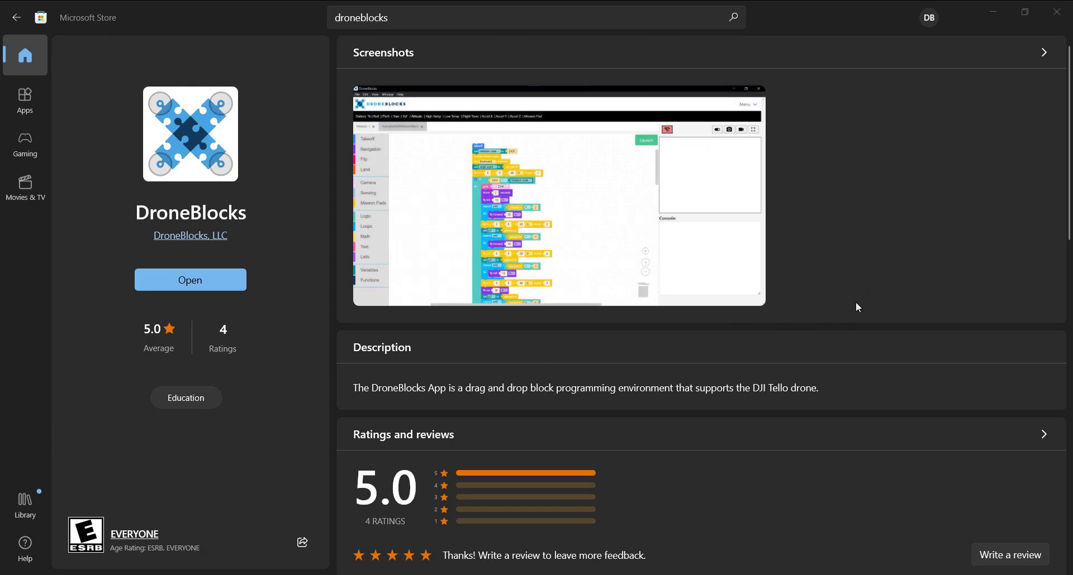
Launch DroneBlocks and grant ffmpeg.exe and DroneBlocks firewall access, including public networks
{"action": "left_click", "coordinate": [190, 280]}
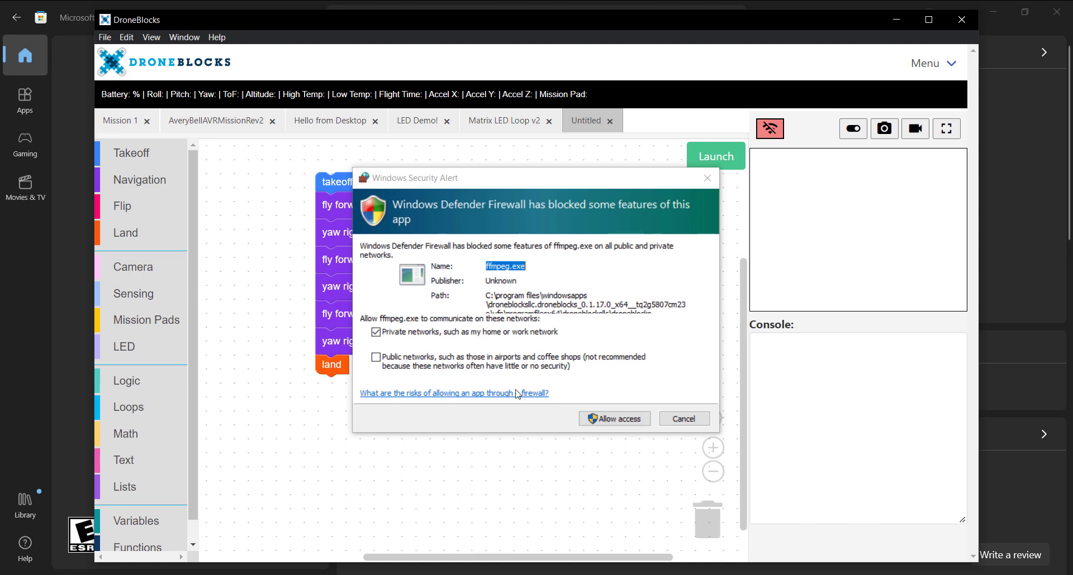
{"action": "left_click", "coordinate": [393, 360]}
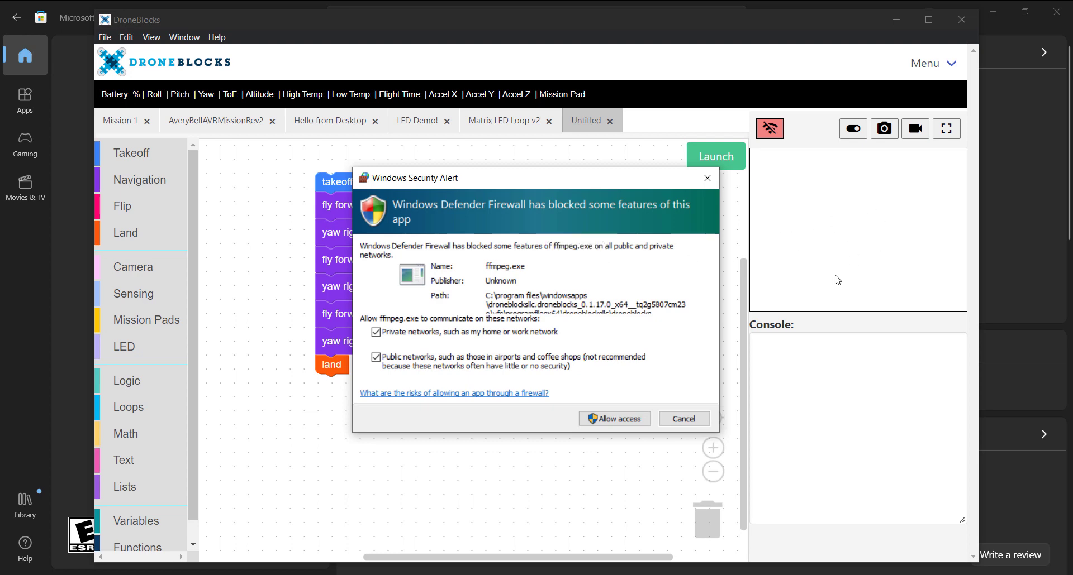
{"action": "left_click_drag", "start_coordinate": [647, 183], "coordinate": [649, 187]}
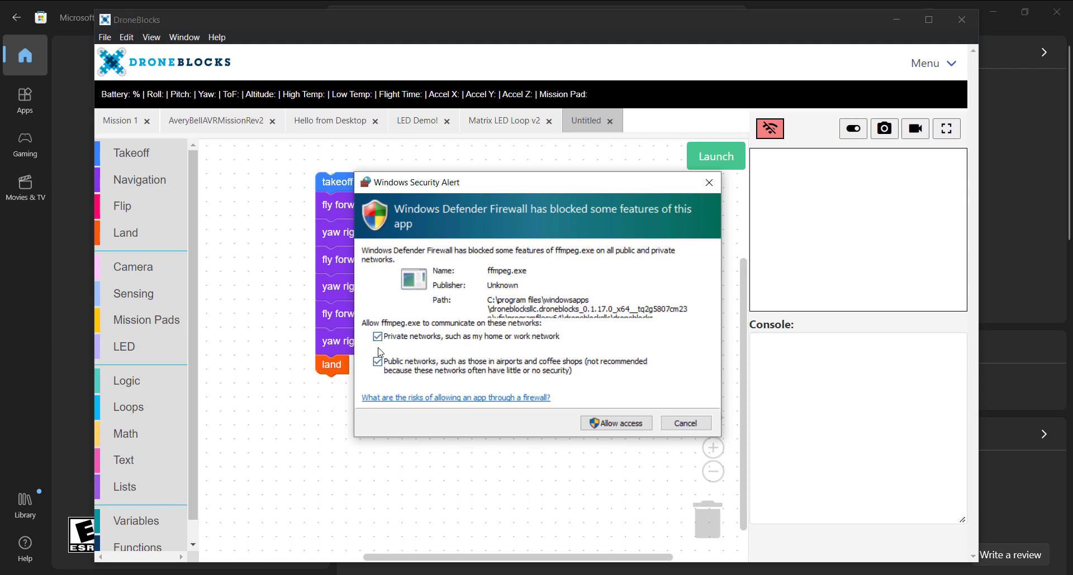
{"action": "left_click", "coordinate": [615, 424]}
{"action": "left_click", "coordinate": [622, 426]}
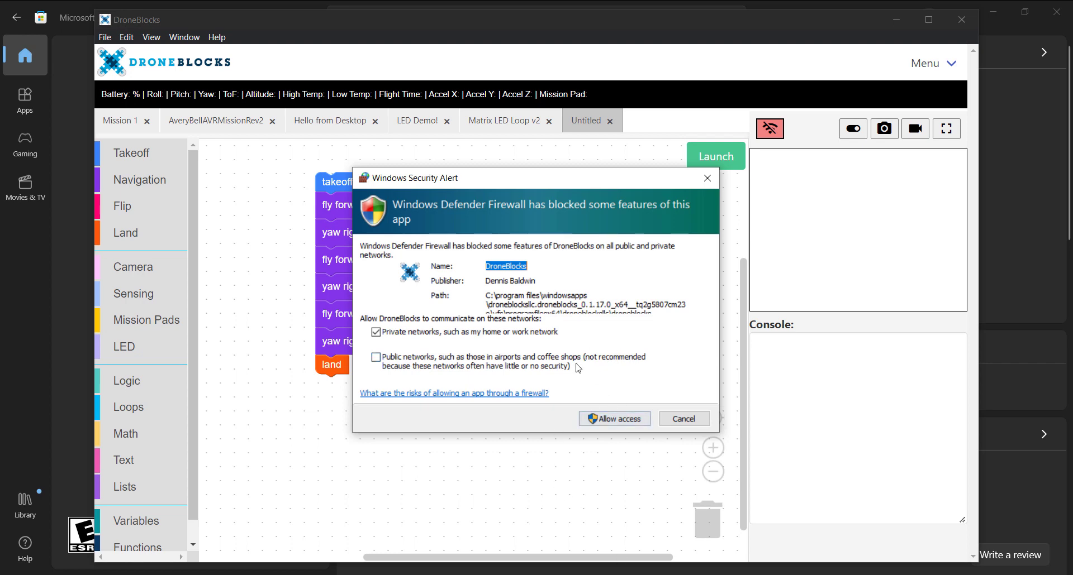
{"action": "left_click", "coordinate": [387, 359]}
{"action": "left_click", "coordinate": [623, 424]}
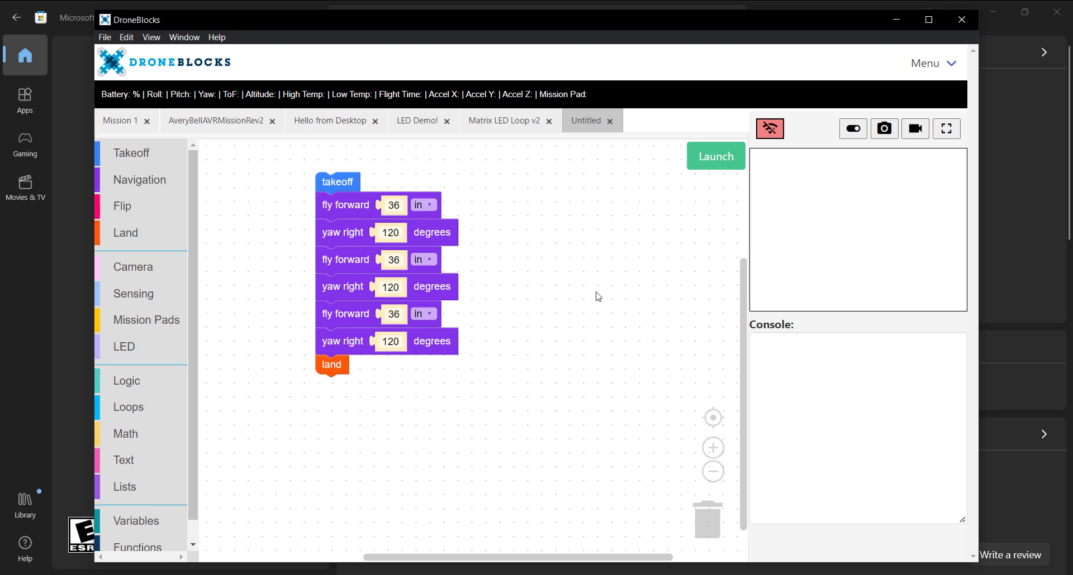
Close the DroneBlocks window with Alt+F4 to return to the Microsoft Store page
{"action": "key", "text": "alt+F4"}
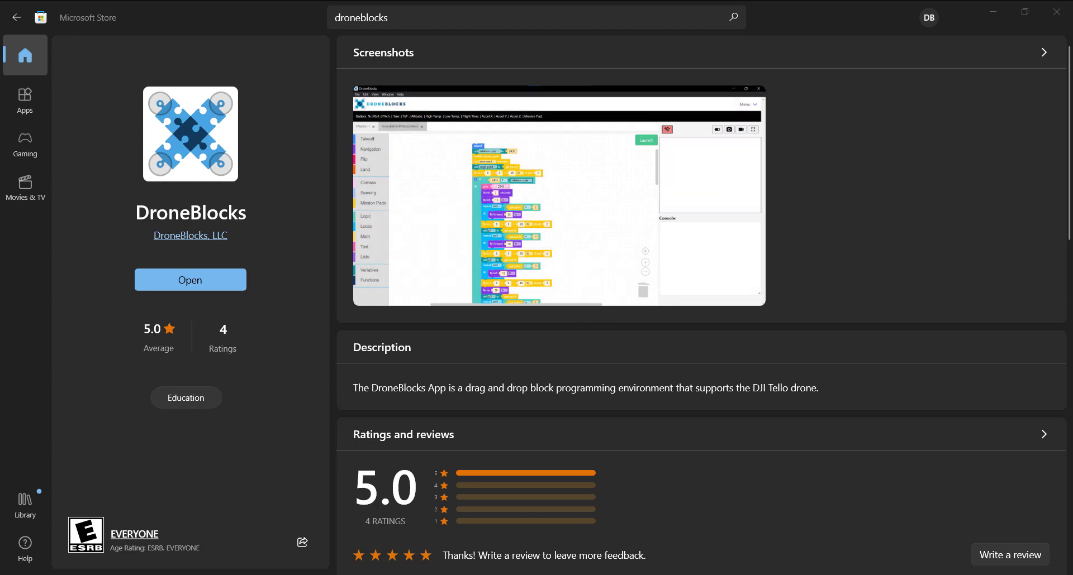
Search 'fire' from Start to open Firewall & network protection
{"action": "key", "text": "super"}
{"action": "type", "text": "fire"}
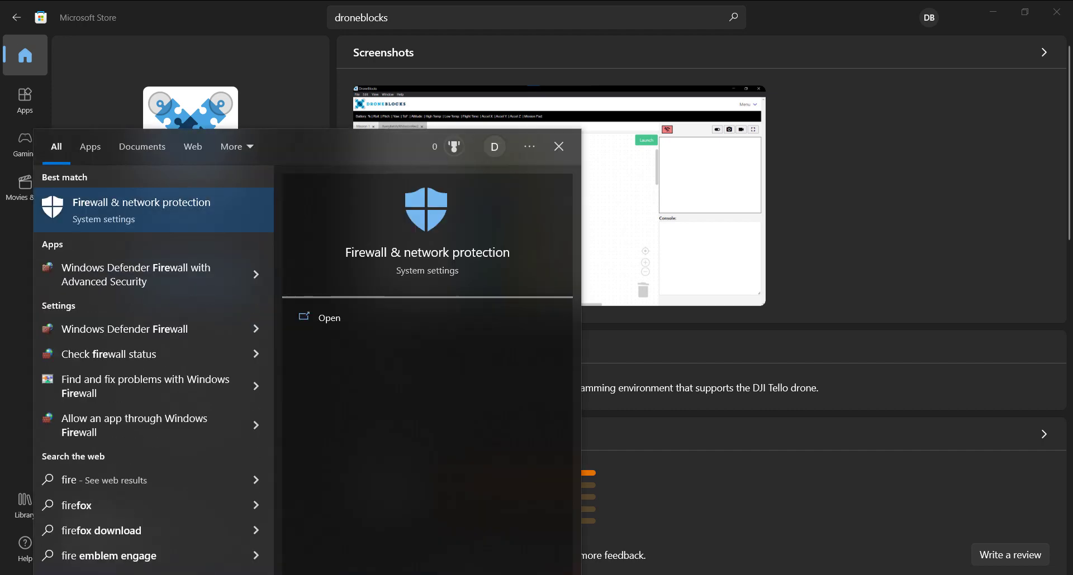
{"action": "key", "text": "Return"}
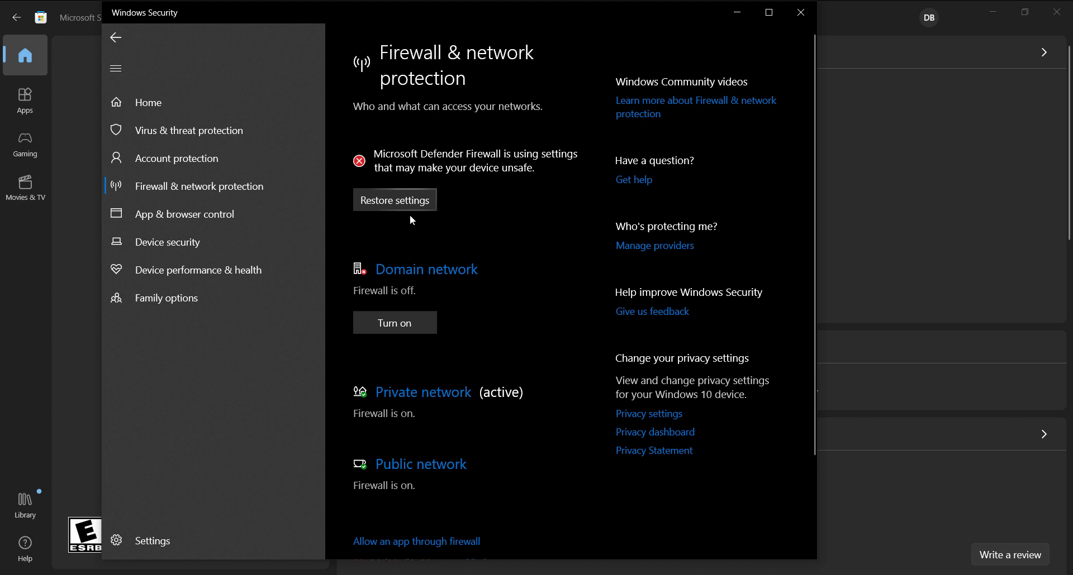
{"action": "scroll", "coordinate": [410, 224], "scroll_direction": "down", "scroll_amount": 2}
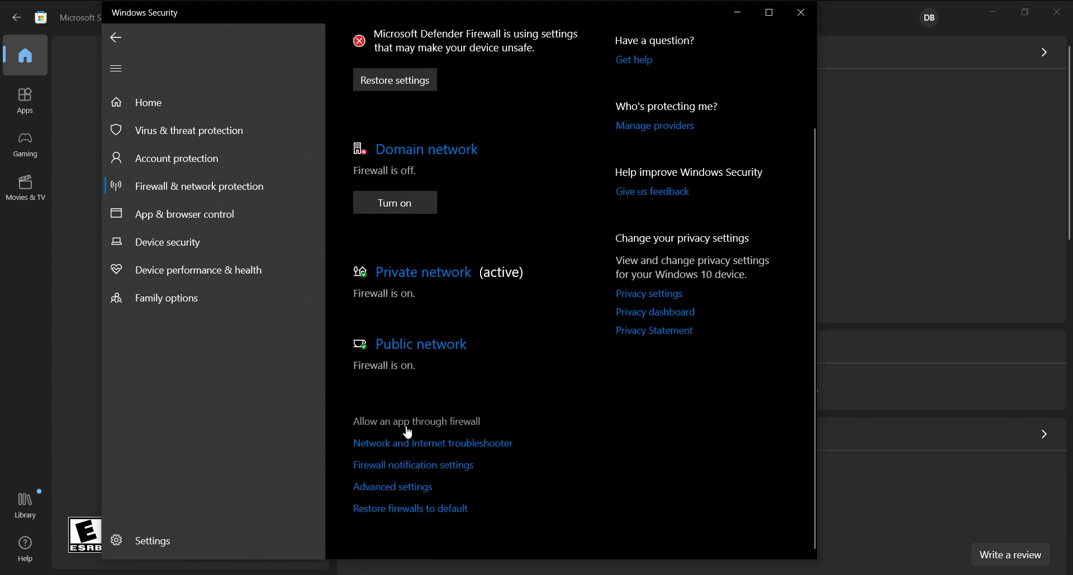
Open the 'Allow an app through firewall' list and browse its entries
{"action": "left_click", "coordinate": [482, 420]}
{"action": "scroll", "coordinate": [569, 188], "scroll_direction": "down", "scroll_amount": 10}
{"action": "scroll", "coordinate": [573, 191], "scroll_direction": "up", "scroll_amount": 1}
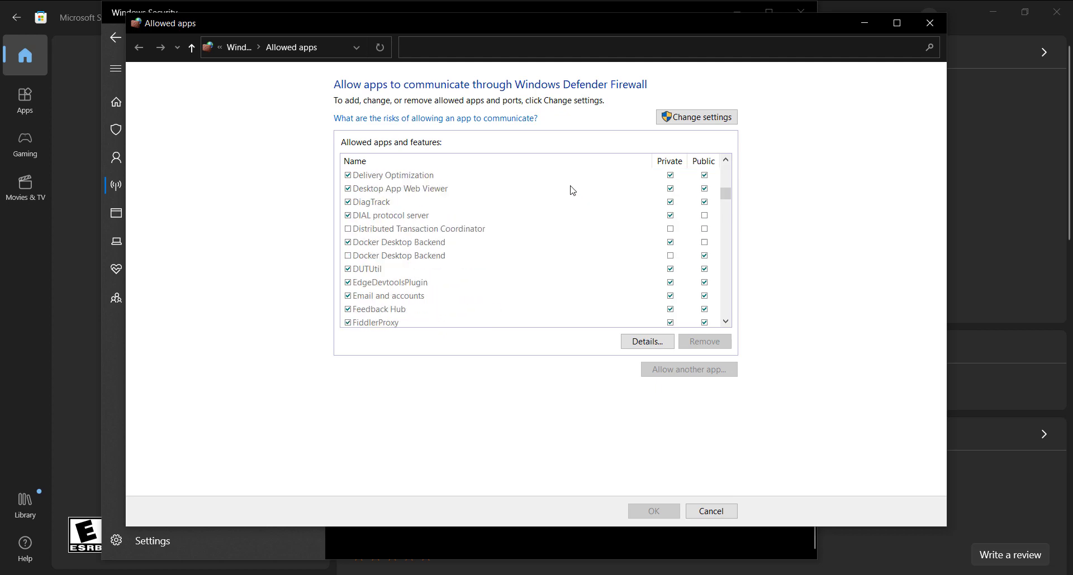
{"action": "scroll", "coordinate": [573, 190], "scroll_direction": "up", "scroll_amount": 2}
{"action": "scroll", "coordinate": [506, 197], "scroll_direction": "down", "scroll_amount": 1}
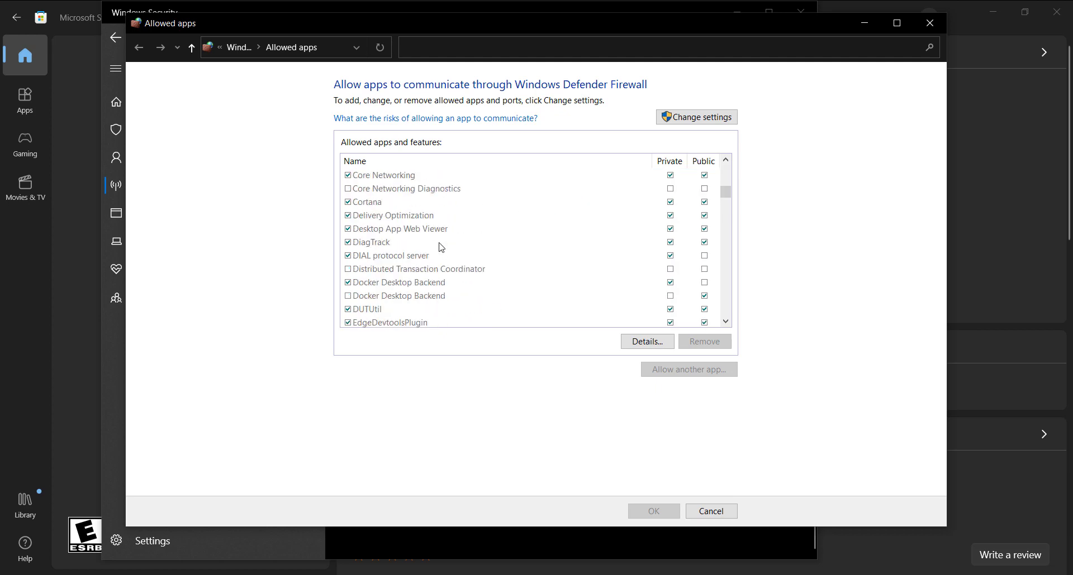
{"action": "scroll", "coordinate": [442, 248], "scroll_direction": "down", "scroll_amount": 3}
{"action": "scroll", "coordinate": [445, 229], "scroll_direction": "down", "scroll_amount": 1}
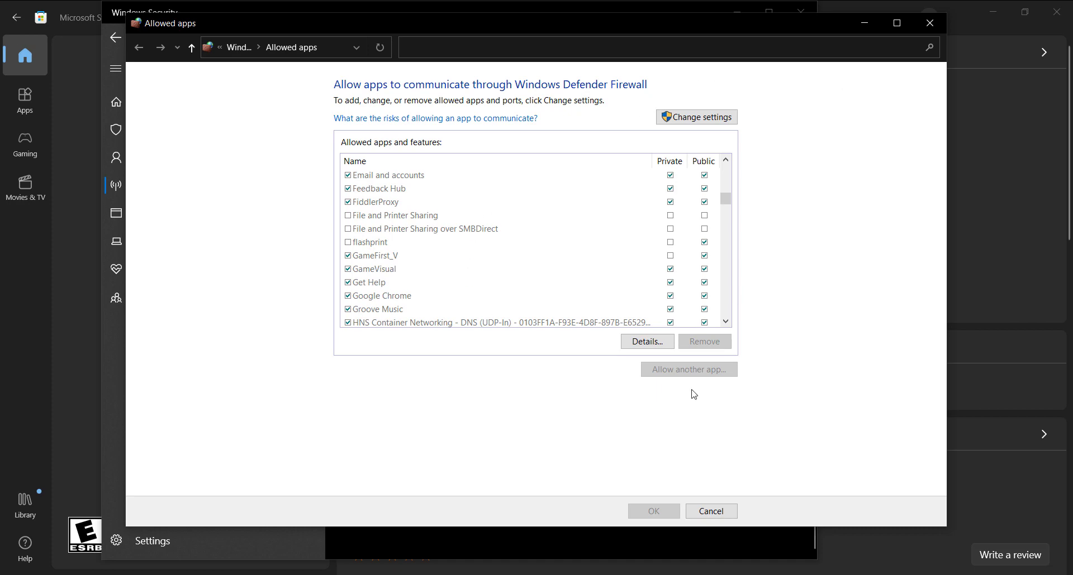
Relaunch DroneBlocks from Recent and close the ffmpeg.exe and DroneBlocks alerts without allowing them
{"action": "left_click", "coordinate": [836, 6]}
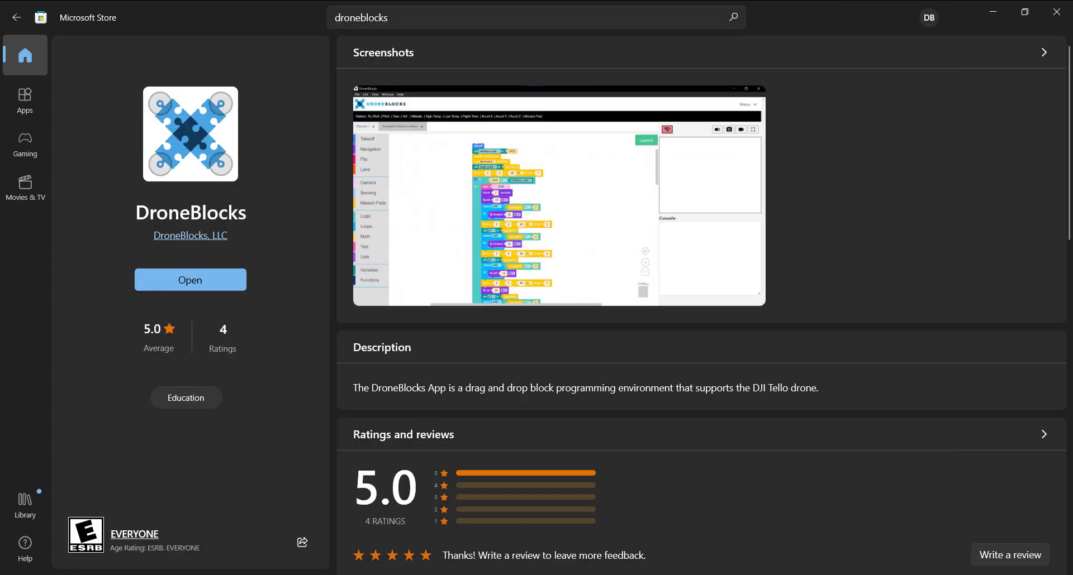
{"action": "key", "text": "super+s"}
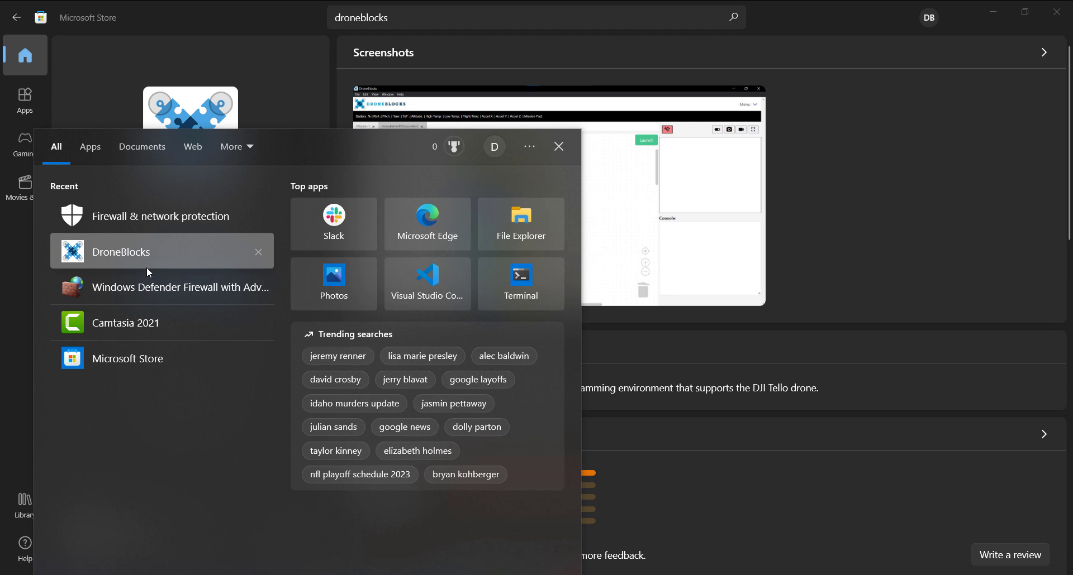
{"action": "left_click", "coordinate": [143, 255]}
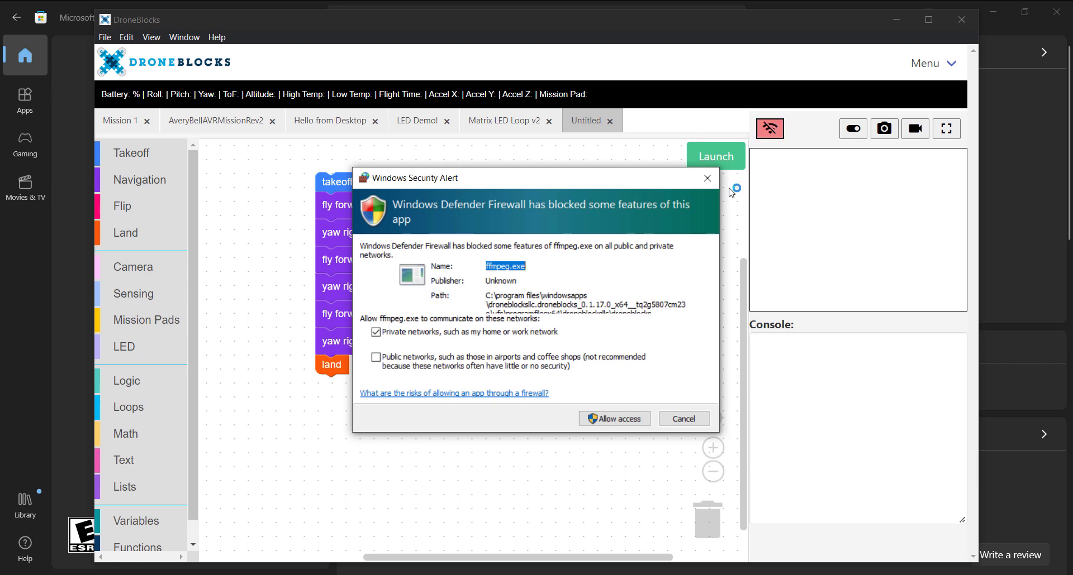
{"action": "left_click", "coordinate": [707, 179]}
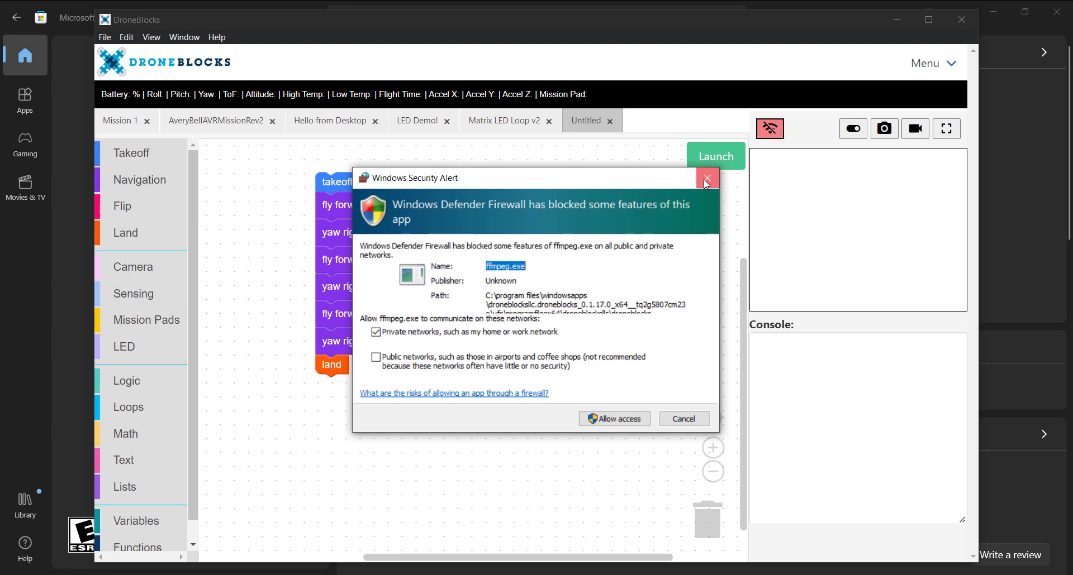
{"action": "left_click", "coordinate": [711, 180]}
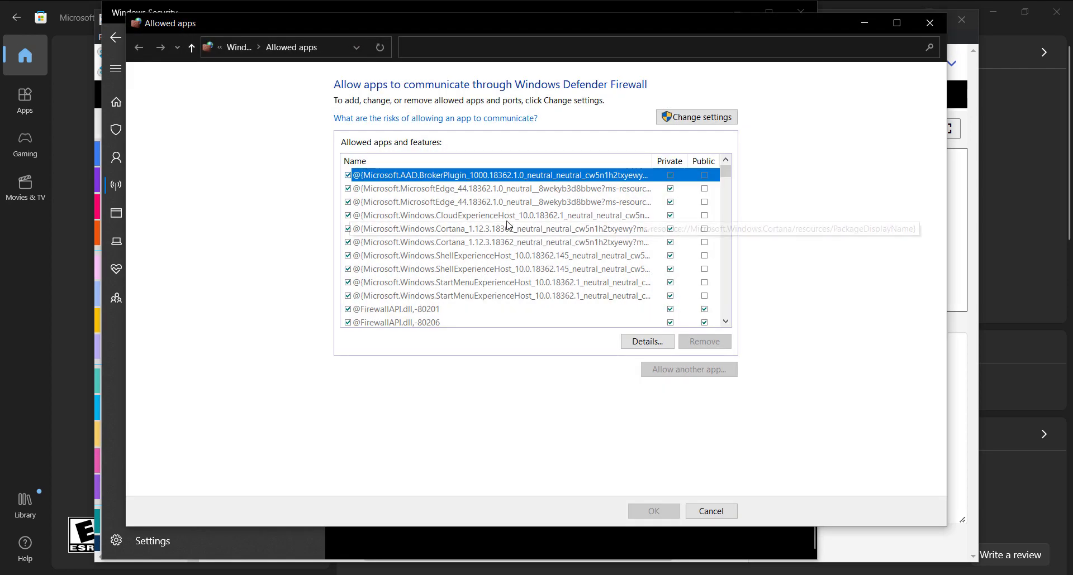
Locate the DroneBlocks and ffmpeg entries in the Allowed apps list
{"action": "scroll", "coordinate": [506, 225], "scroll_direction": "down", "scroll_amount": 10}
{"action": "scroll", "coordinate": [508, 225], "scroll_direction": "down", "scroll_amount": 6}
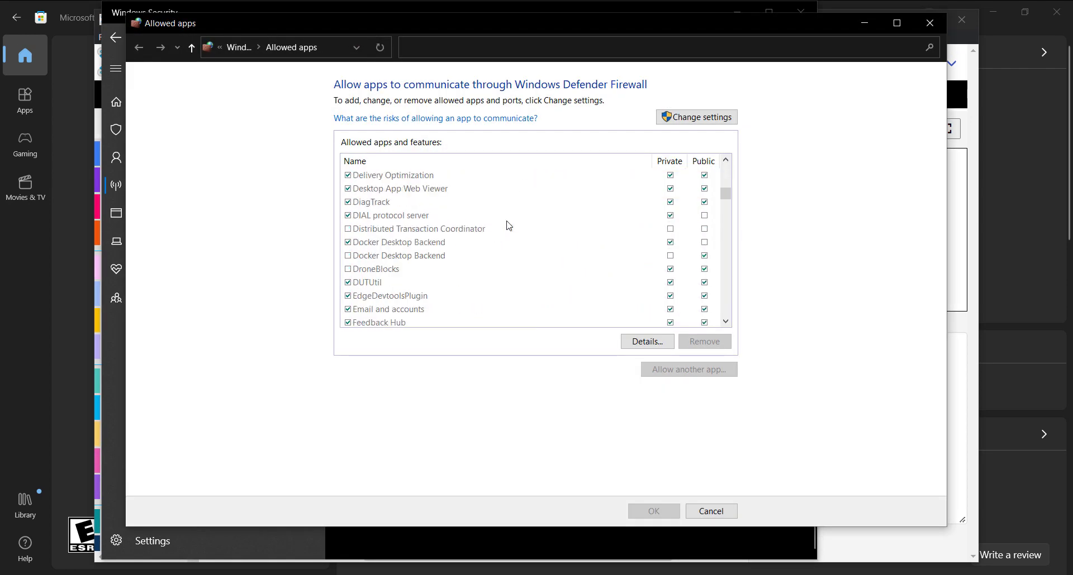
{"action": "left_click", "coordinate": [442, 271]}
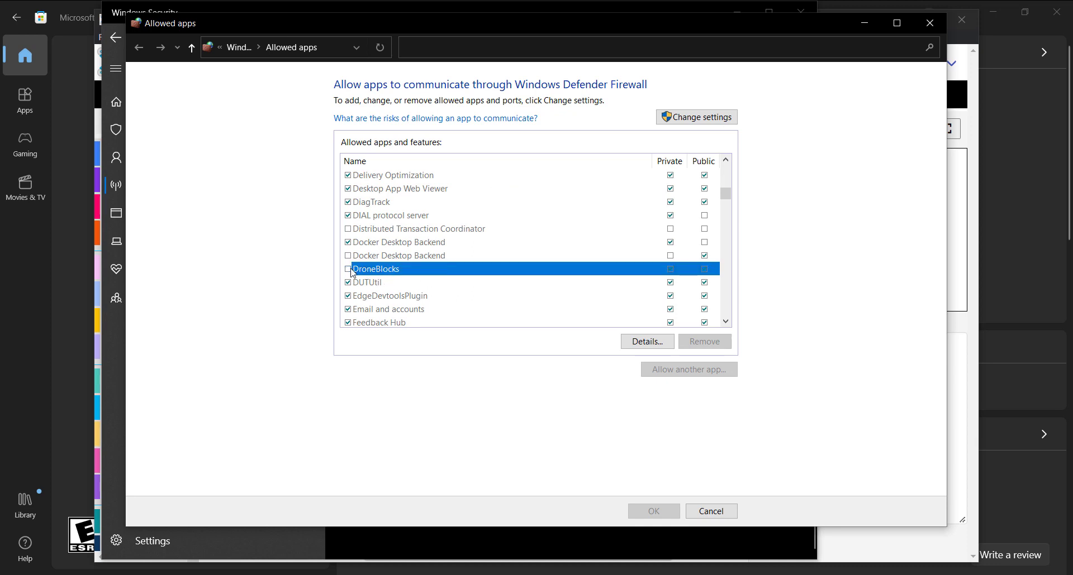
{"action": "scroll", "coordinate": [365, 271], "scroll_direction": "down", "scroll_amount": 1}
{"action": "left_click", "coordinate": [370, 296]}
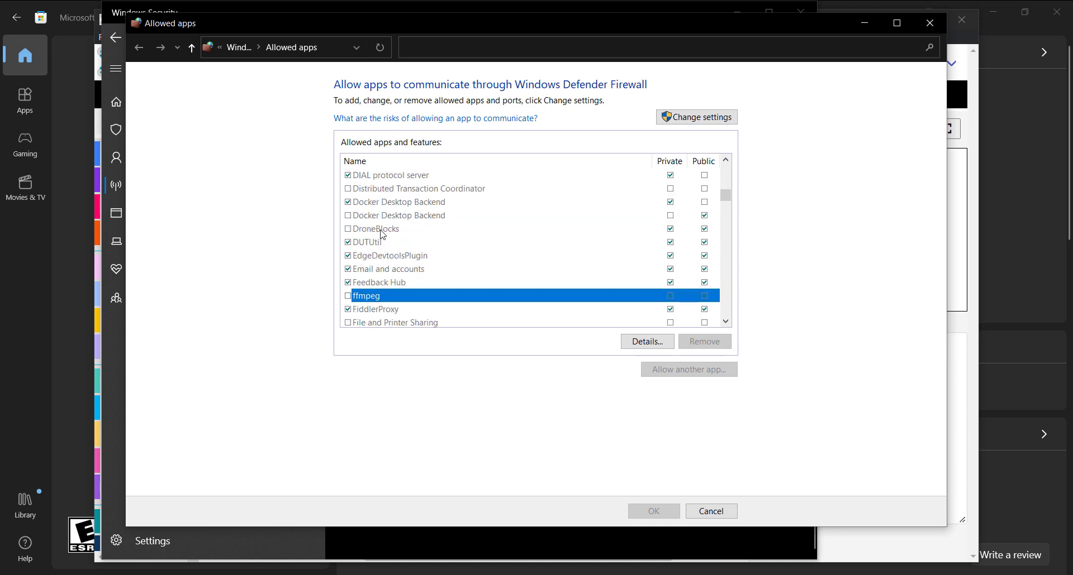
{"action": "left_click", "coordinate": [382, 232]}
{"action": "left_click", "coordinate": [384, 297]}
{"action": "left_click", "coordinate": [387, 229]}
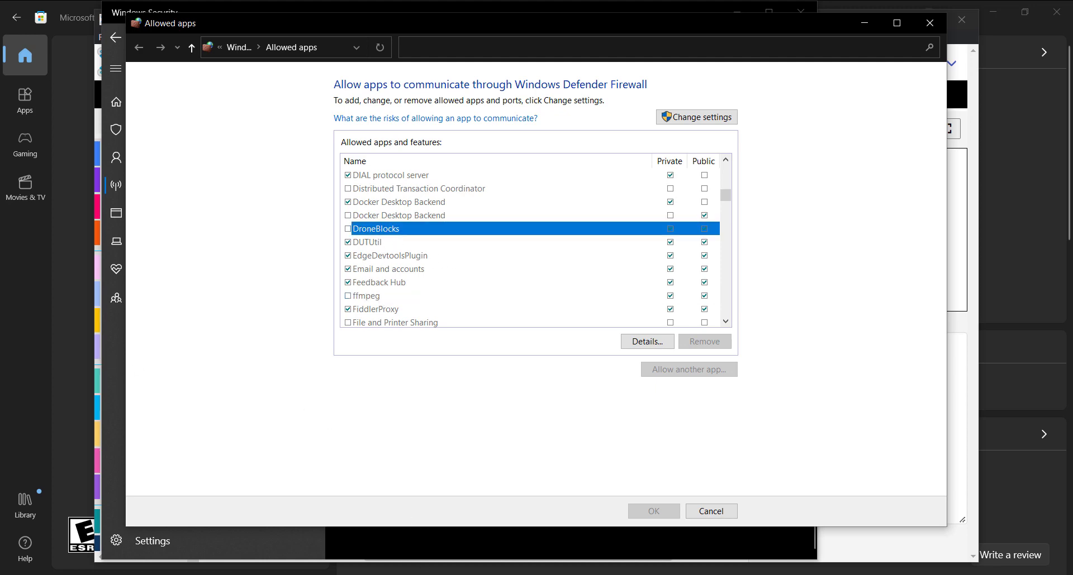
{"action": "key", "text": "alt+Tab"}
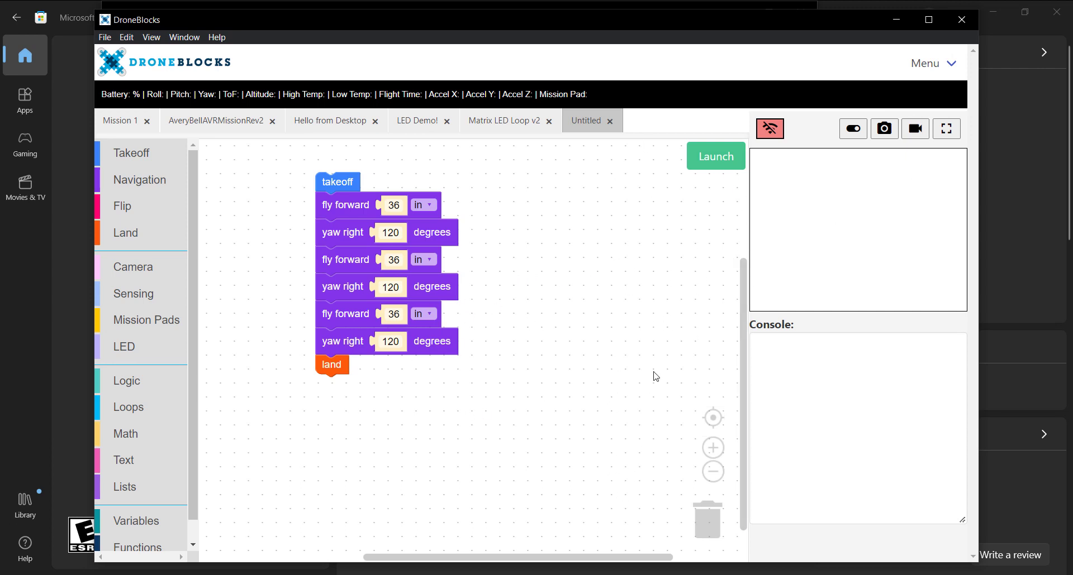
{"action": "key", "text": "alt+Tab"}
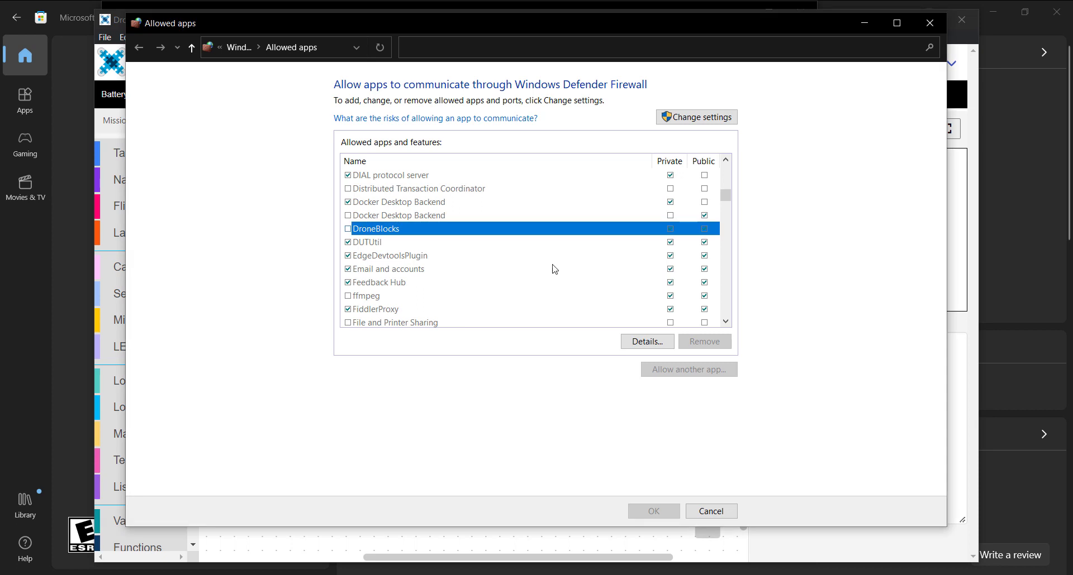
Use Change settings to tick DroneBlocks and ffmpeg in Allowed apps, then confirm with OK
{"action": "left_click", "coordinate": [695, 118]}
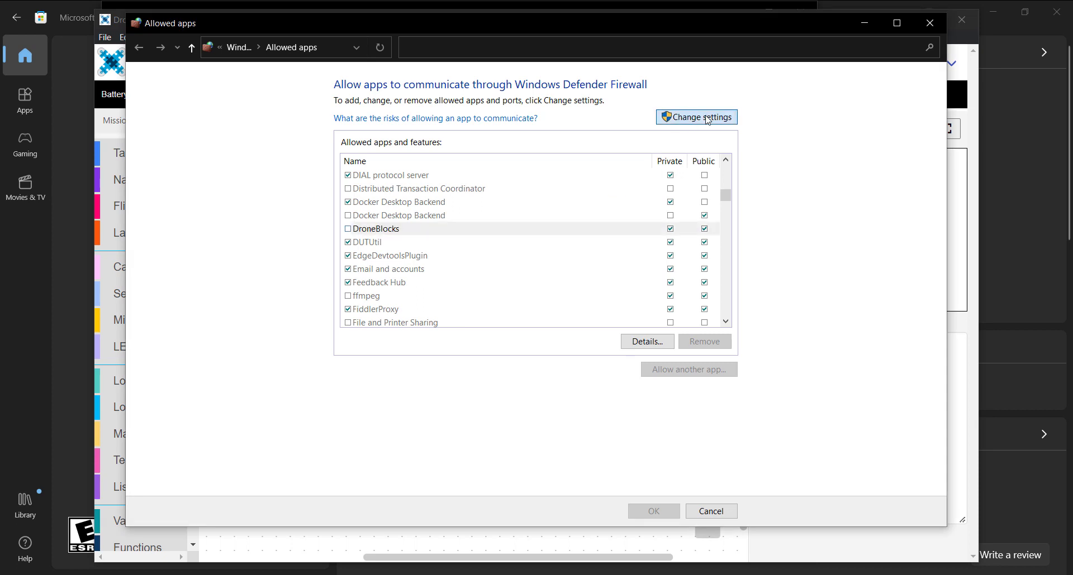
{"action": "left_click", "coordinate": [392, 226]}
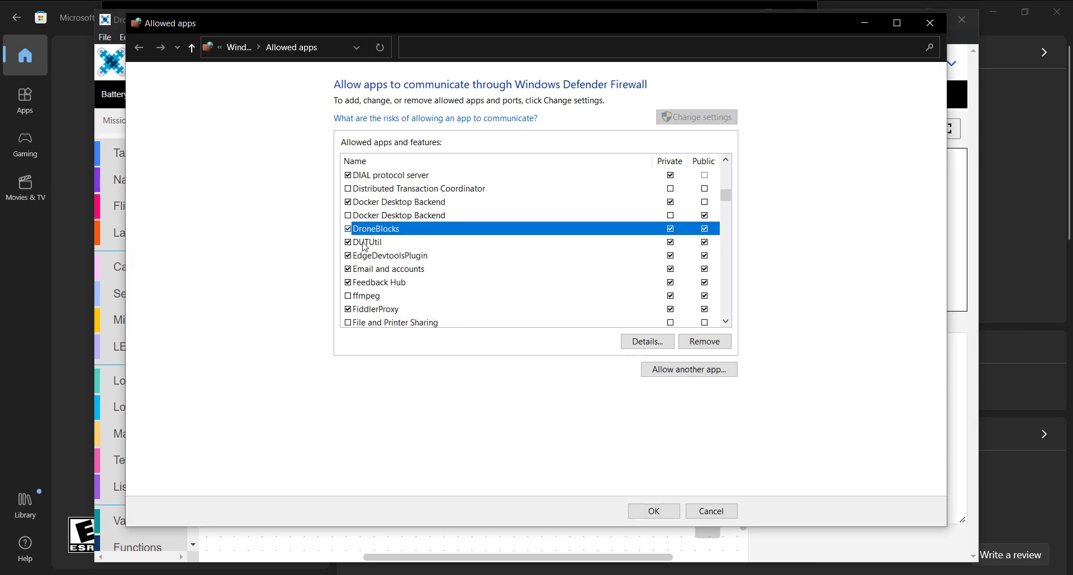
{"action": "scroll", "coordinate": [358, 246], "scroll_direction": "down", "scroll_amount": 1}
{"action": "left_click", "coordinate": [348, 256]}
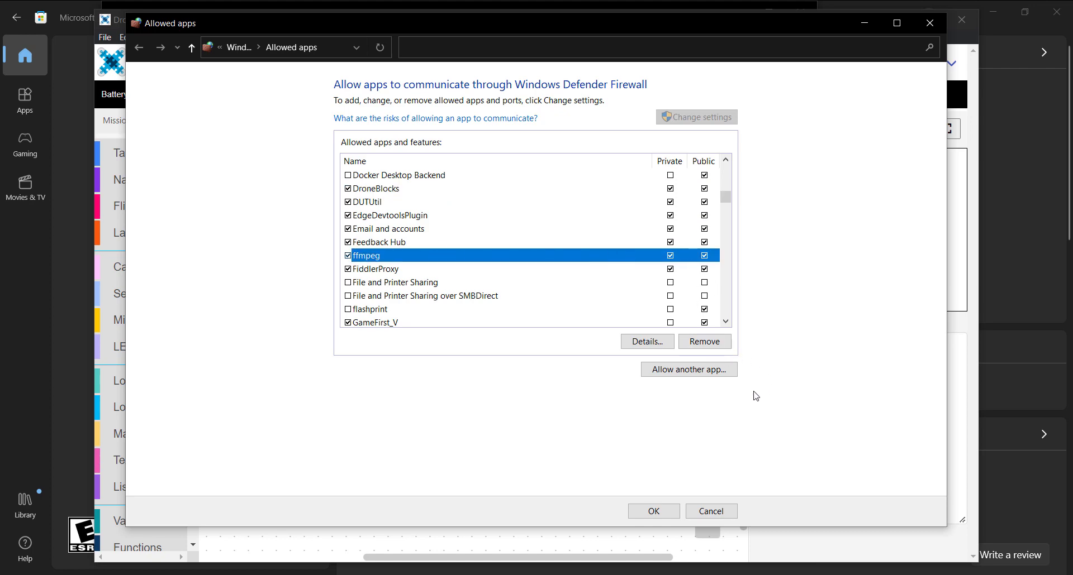
{"action": "left_click", "coordinate": [659, 514]}
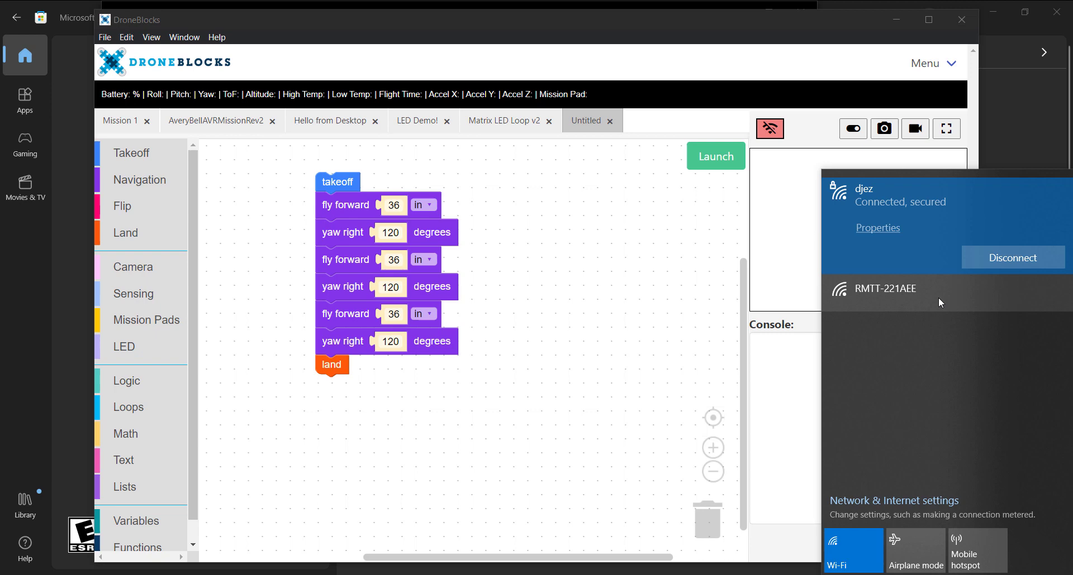
Join the drone's RMTT-221AEE Wi-Fi network and return to DroneBlocks
{"action": "left_click", "coordinate": [879, 295]}
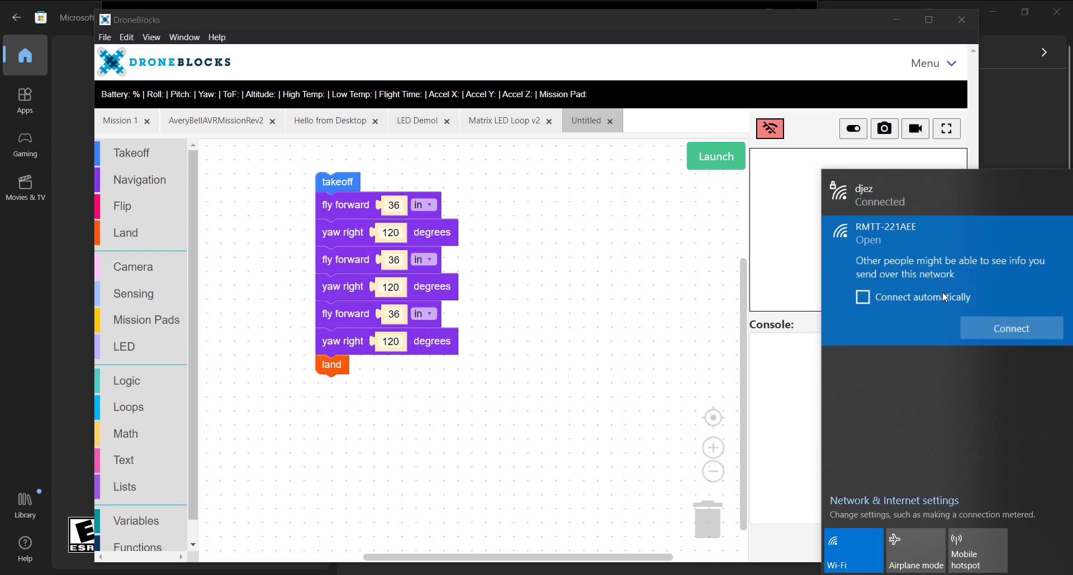
{"action": "left_click", "coordinate": [1008, 330]}
{"action": "left_click", "coordinate": [713, 27]}
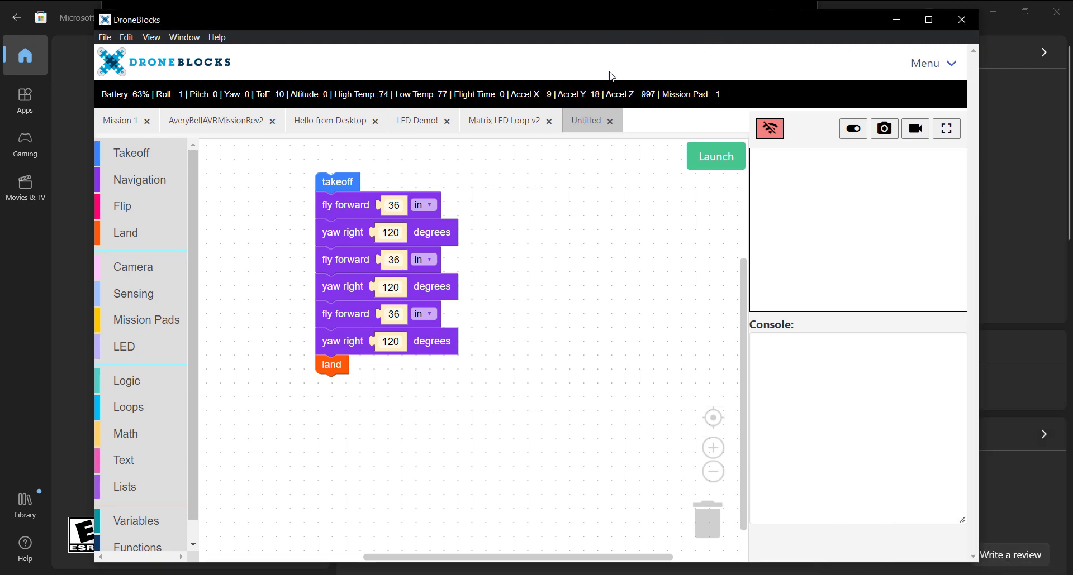
Maximize DroneBlocks, toggle the camera feed fullscreen and back, then launch the triangle mission
{"action": "left_click", "coordinate": [933, 63]}
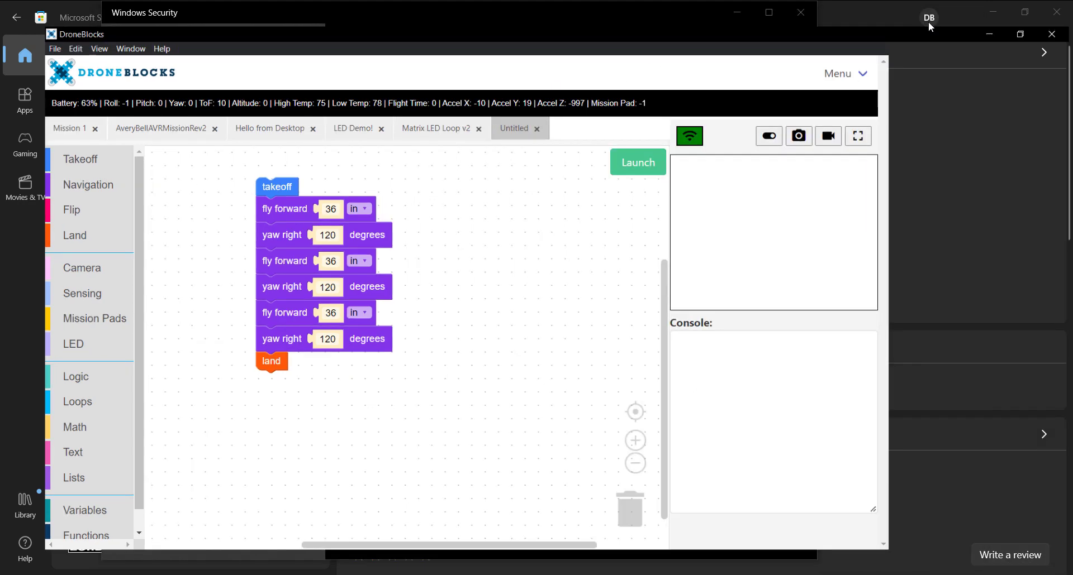
{"action": "left_click", "coordinate": [928, 21]}
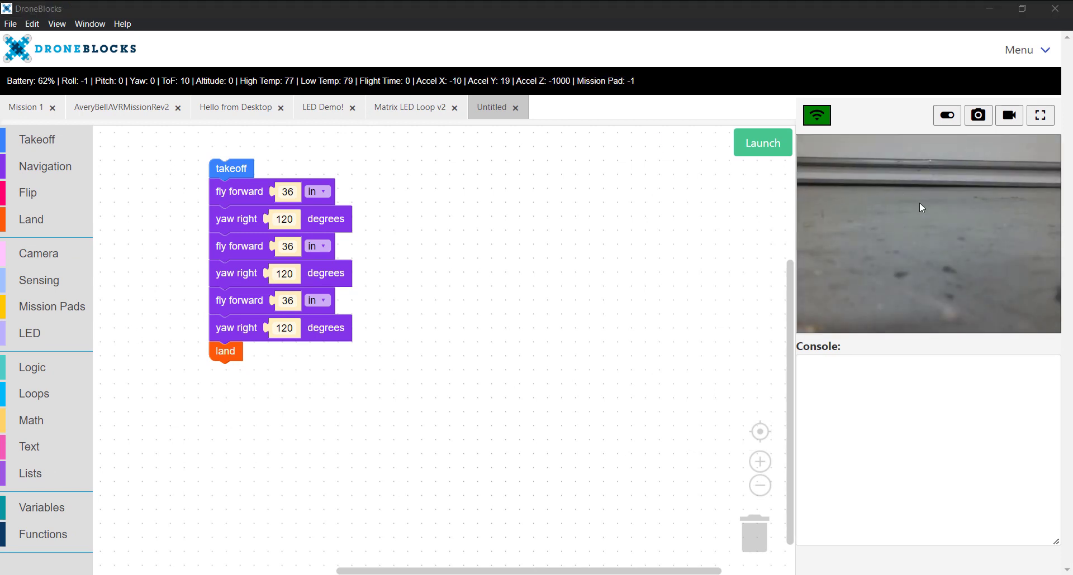
{"action": "left_click", "coordinate": [1041, 117]}
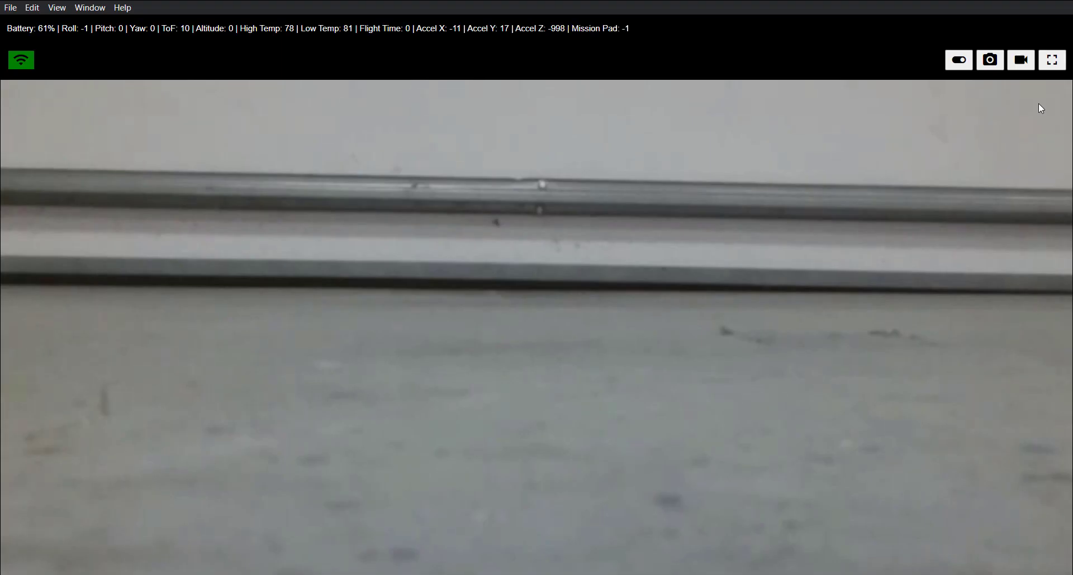
{"action": "left_click", "coordinate": [1051, 57]}
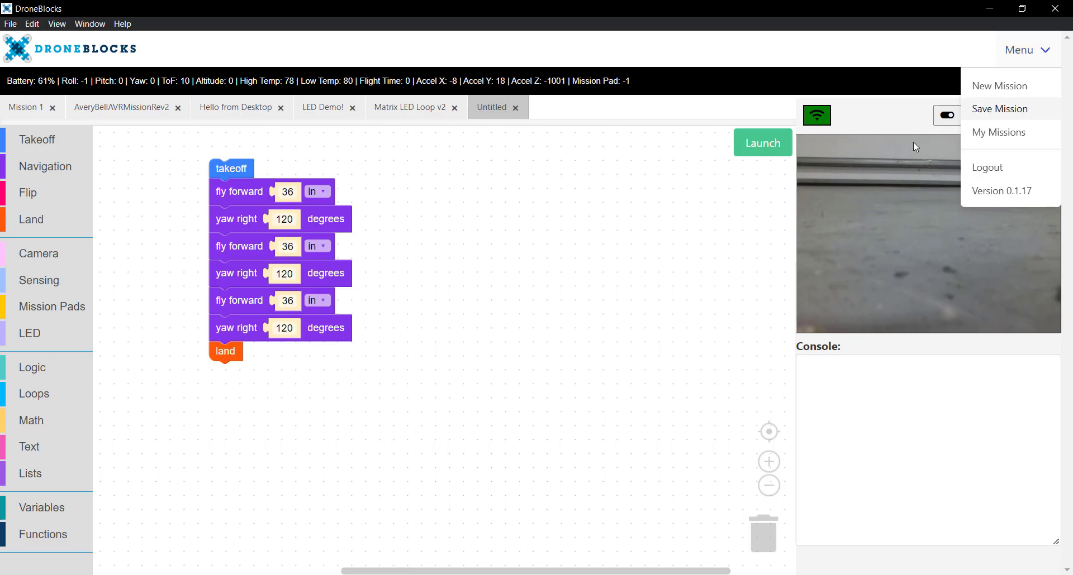
{"action": "left_click", "coordinate": [761, 146]}
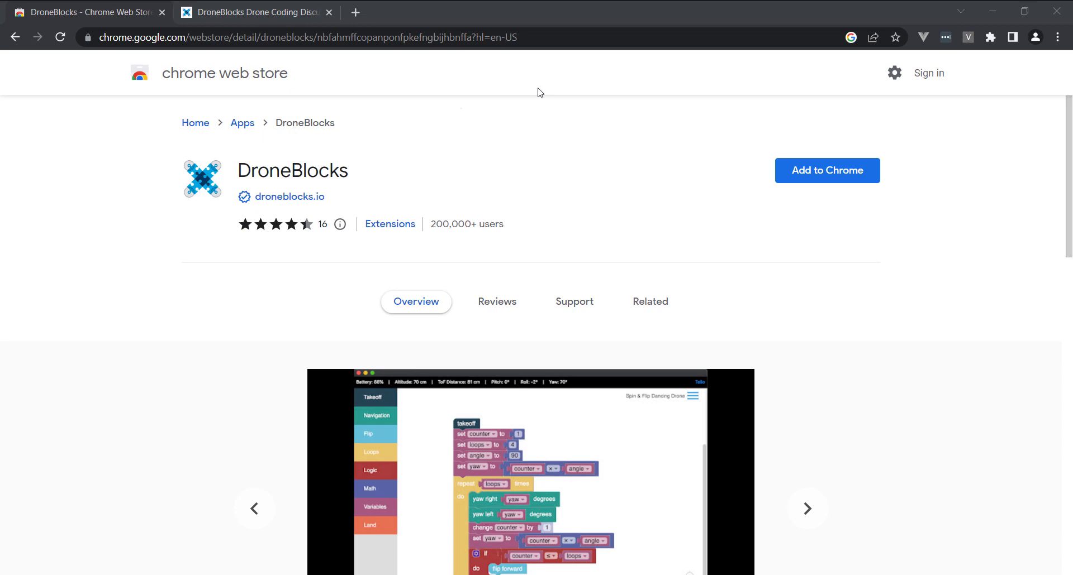
Scroll through the DroneBlocks Chrome Web Store listing with its 16 ratings and 200,000+ users
{"action": "scroll", "coordinate": [630, 181], "scroll_direction": "down", "scroll_amount": 1}
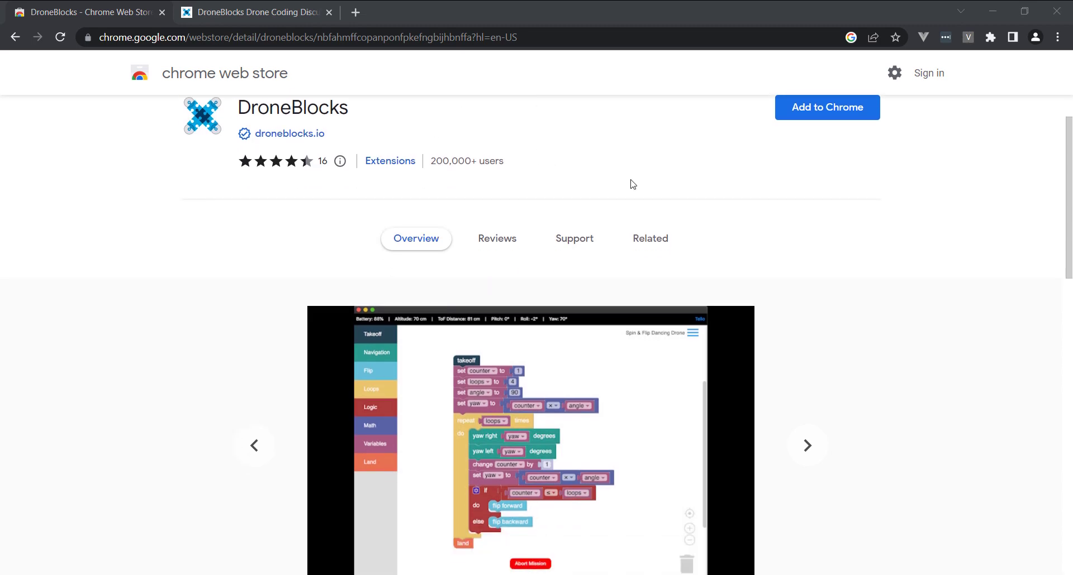
{"action": "scroll", "coordinate": [631, 183], "scroll_direction": "up", "scroll_amount": 1}
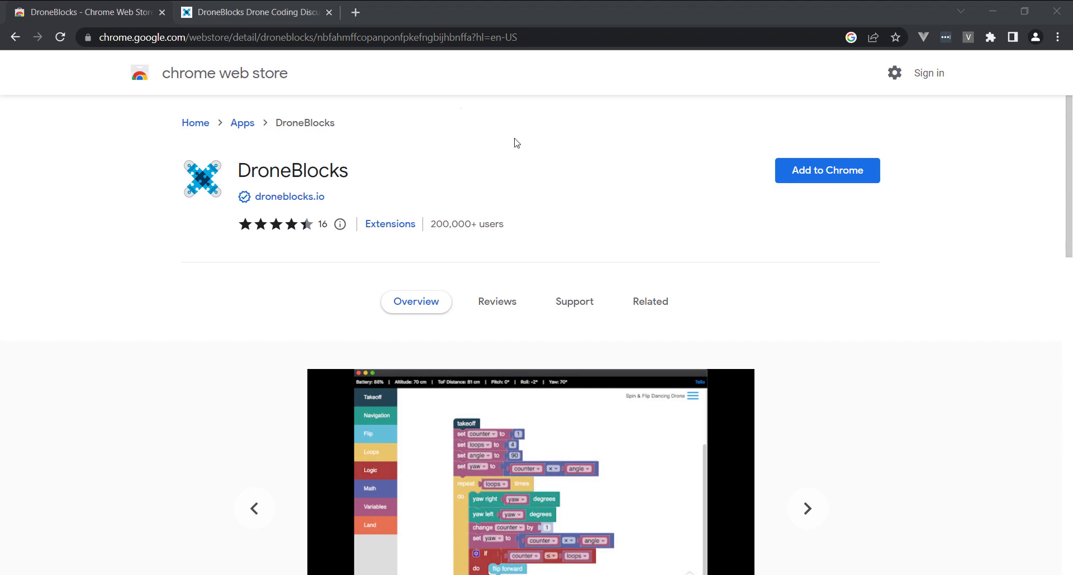
{"action": "scroll", "coordinate": [506, 113], "scroll_direction": "down", "scroll_amount": 1}
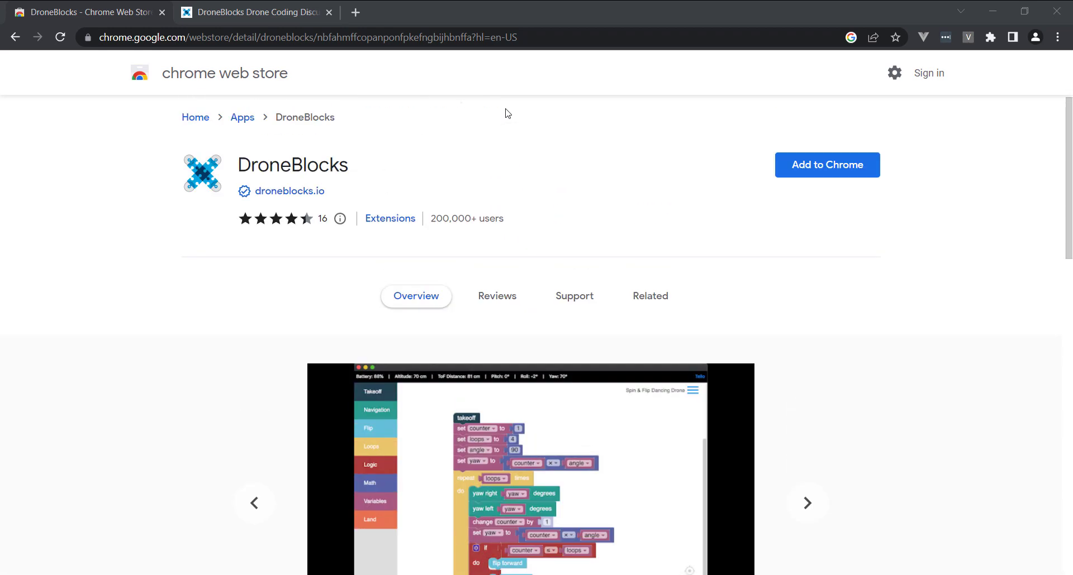
{"action": "scroll", "coordinate": [508, 113], "scroll_direction": "up", "scroll_amount": 1}
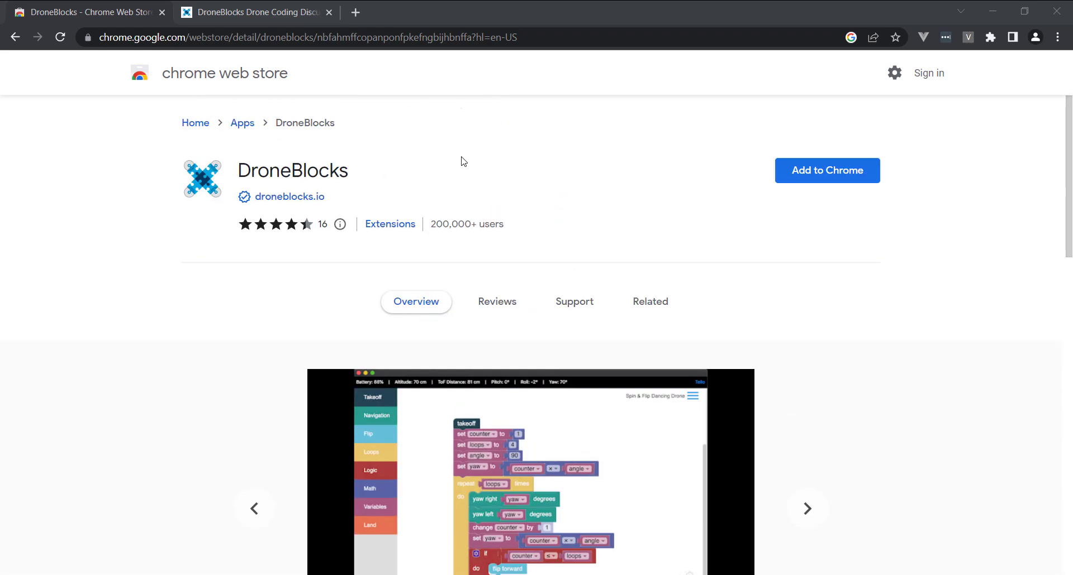
{"action": "scroll", "coordinate": [460, 146], "scroll_direction": "down", "scroll_amount": 3}
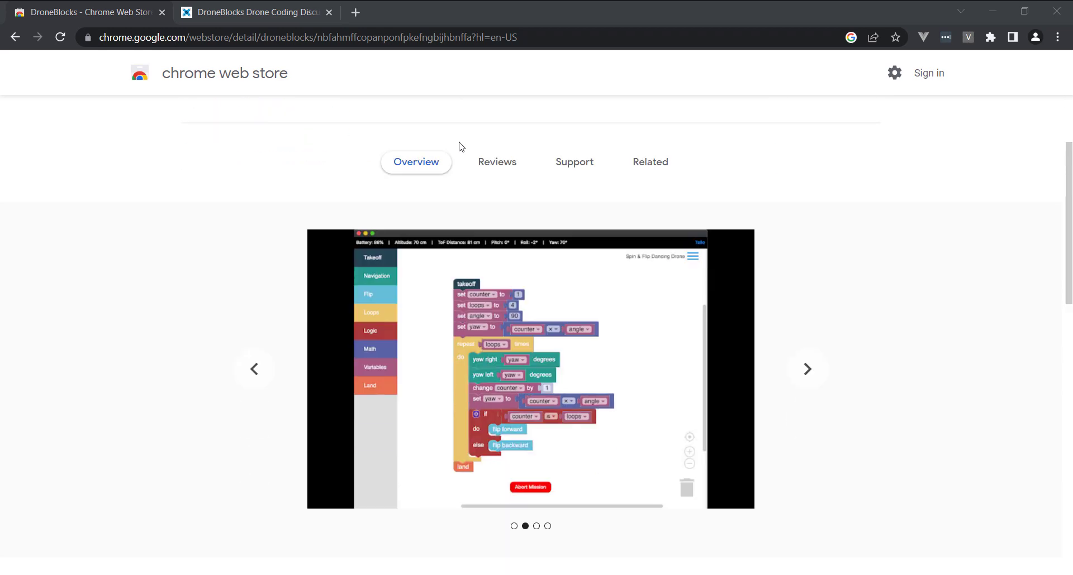
{"action": "scroll", "coordinate": [460, 146], "scroll_direction": "up", "scroll_amount": 3}
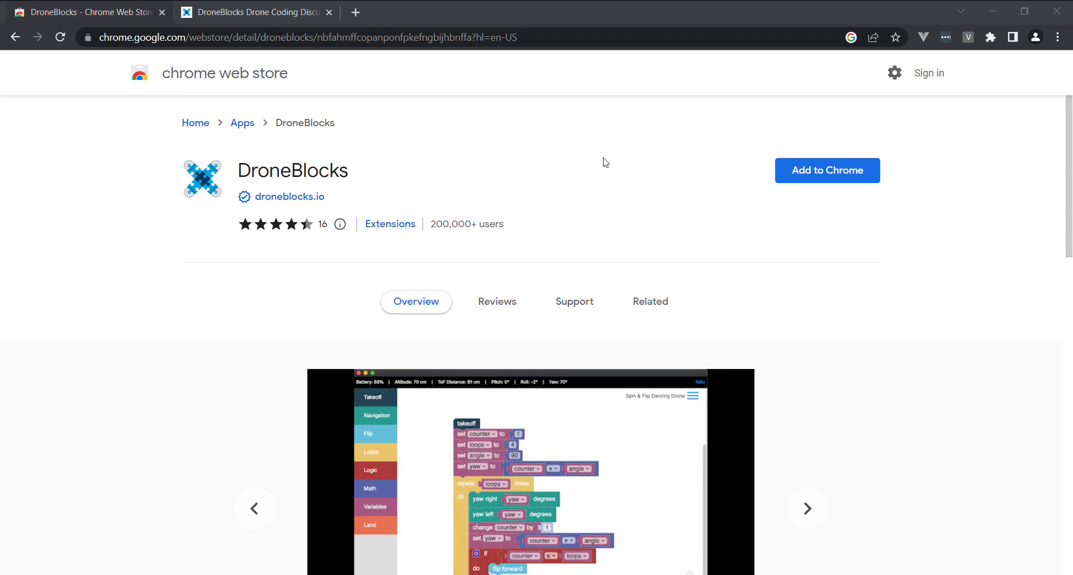
{"action": "scroll", "coordinate": [682, 123], "scroll_direction": "down", "scroll_amount": 1}
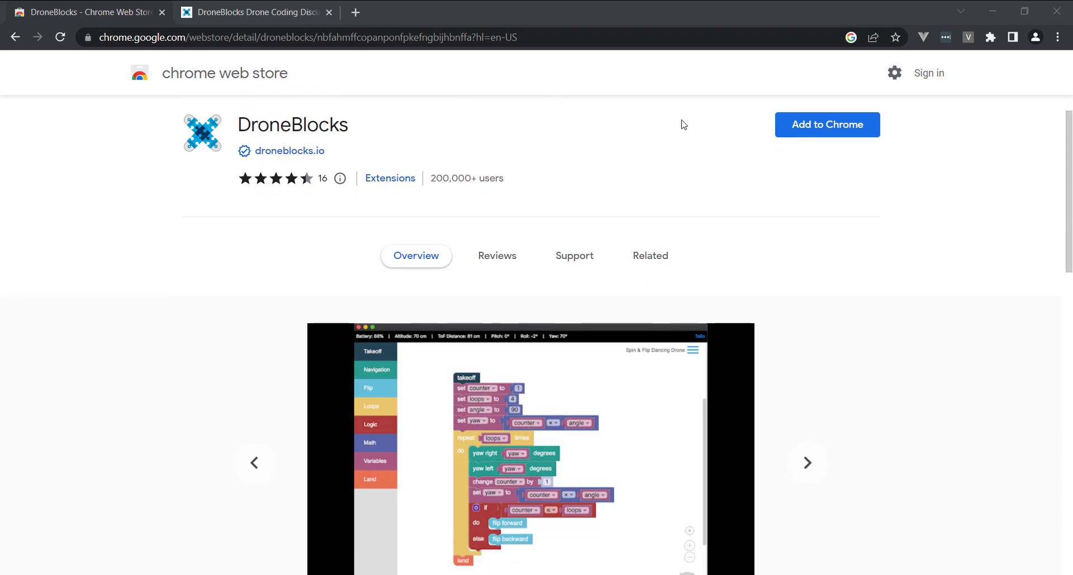
{"action": "scroll", "coordinate": [681, 123], "scroll_direction": "up", "scroll_amount": 1}
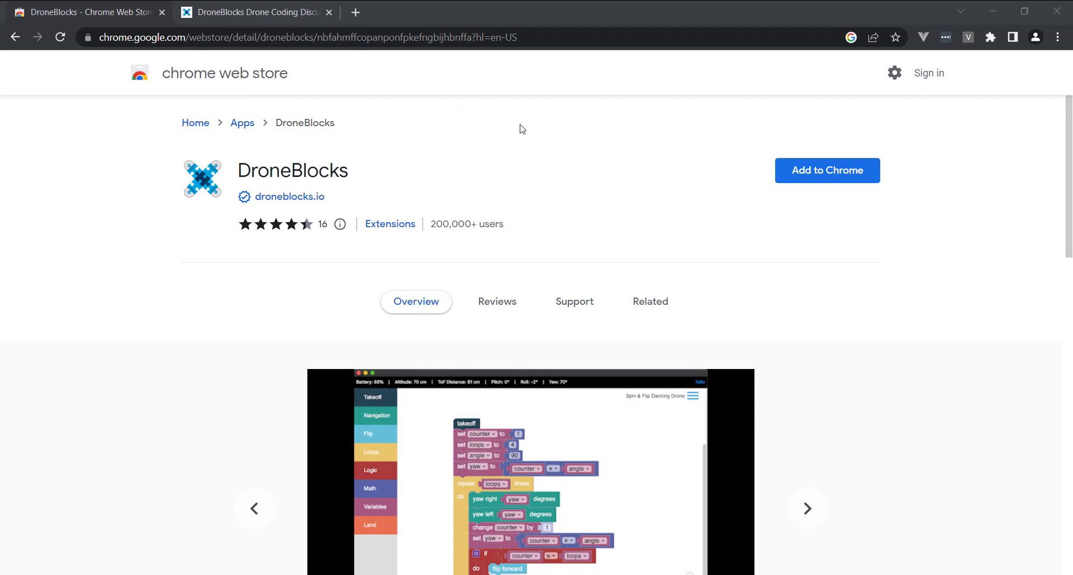
Switch to the DroneBlocks Community forum tab and scroll its Latest topics list
{"action": "left_click", "coordinate": [298, 15]}
{"action": "scroll", "coordinate": [469, 226], "scroll_direction": "down", "scroll_amount": 4}
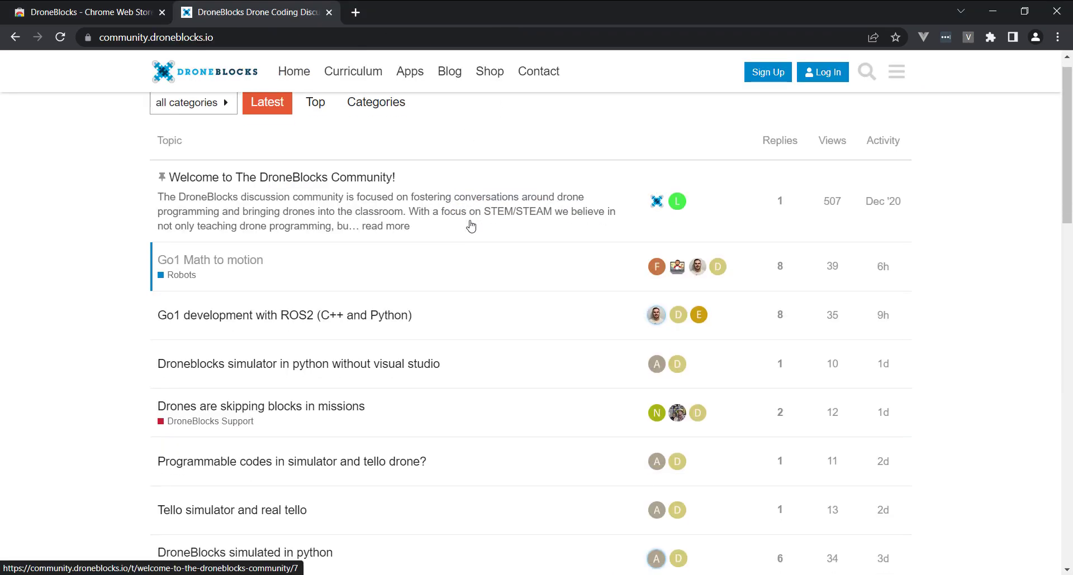
{"action": "scroll", "coordinate": [471, 225], "scroll_direction": "up", "scroll_amount": 4}
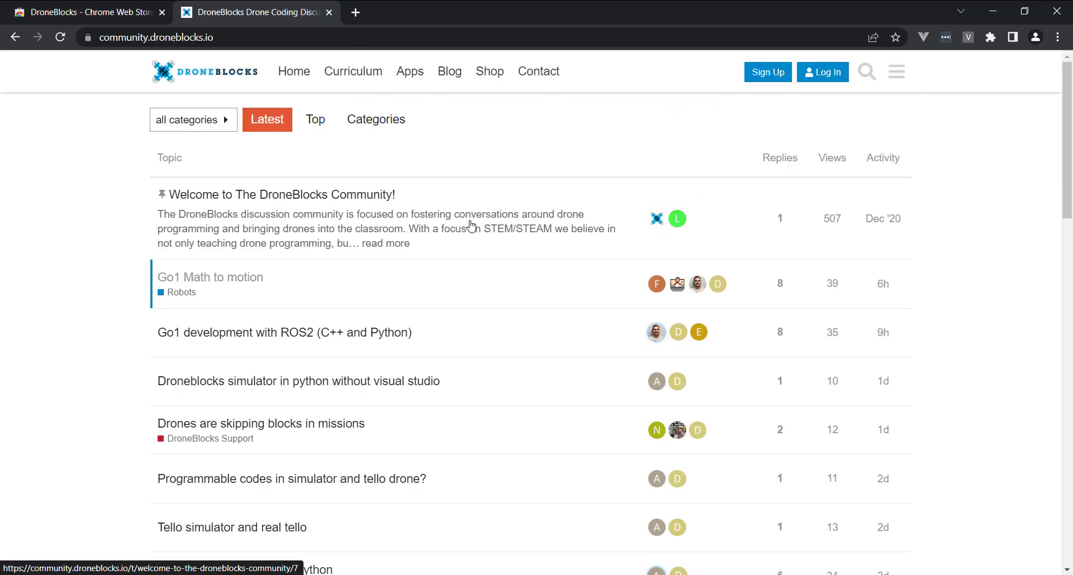